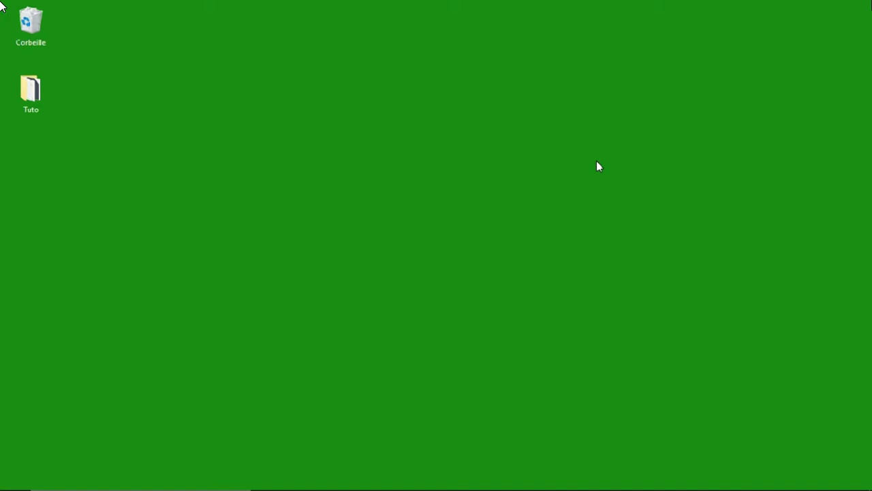
# Open Settings from the Start menu and go to Comptes › Famille et autres utilisateurs.
pyautogui.moveTo(2, 477)
pyautogui.click(14, 477)
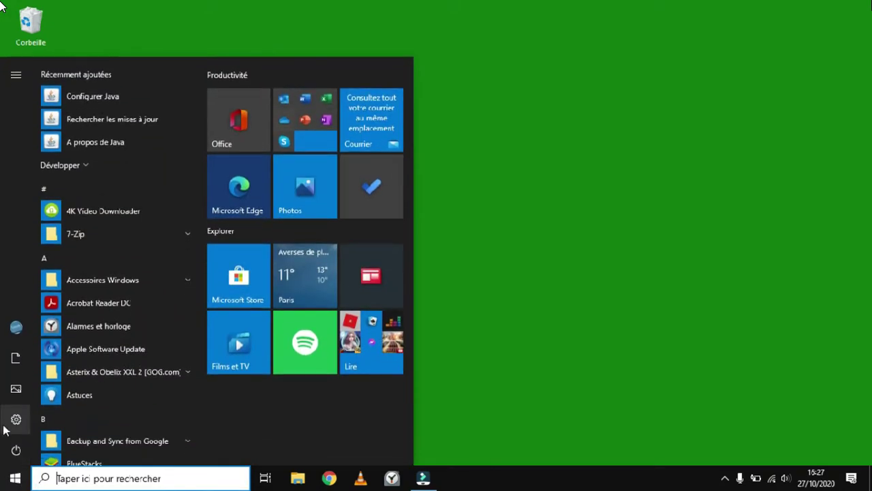
pyautogui.click(6, 424)
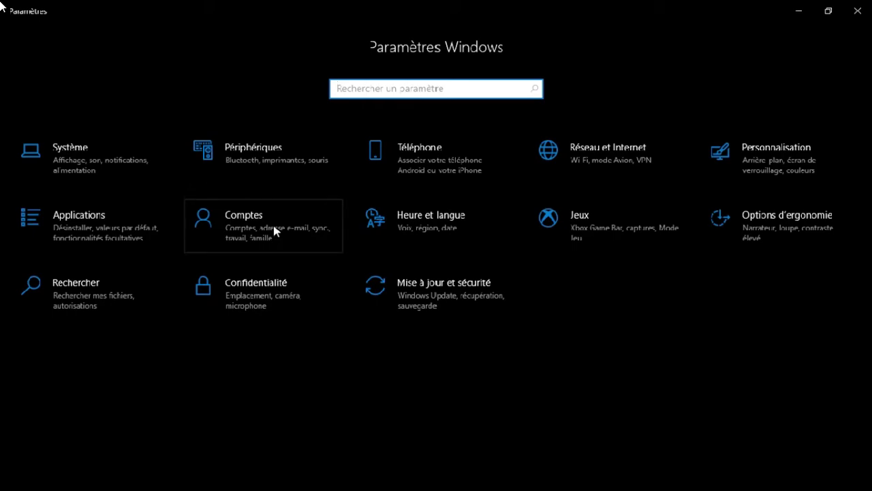
pyautogui.click(274, 229)
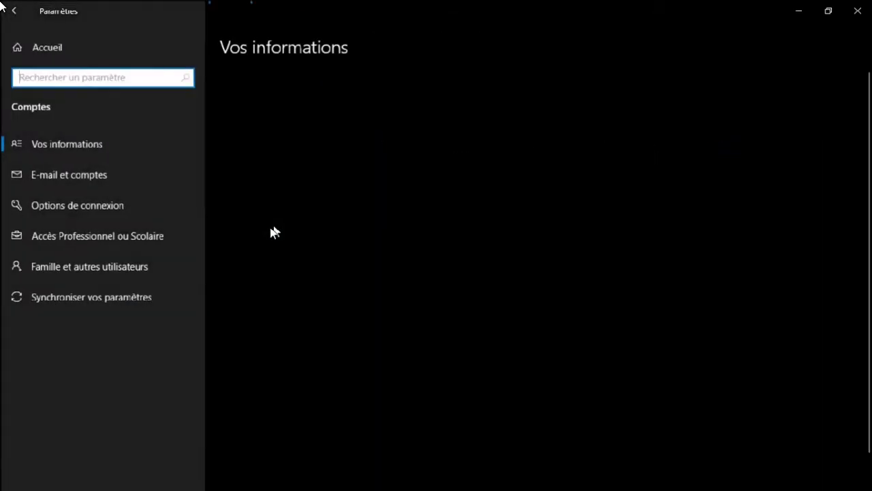
pyautogui.click(156, 270)
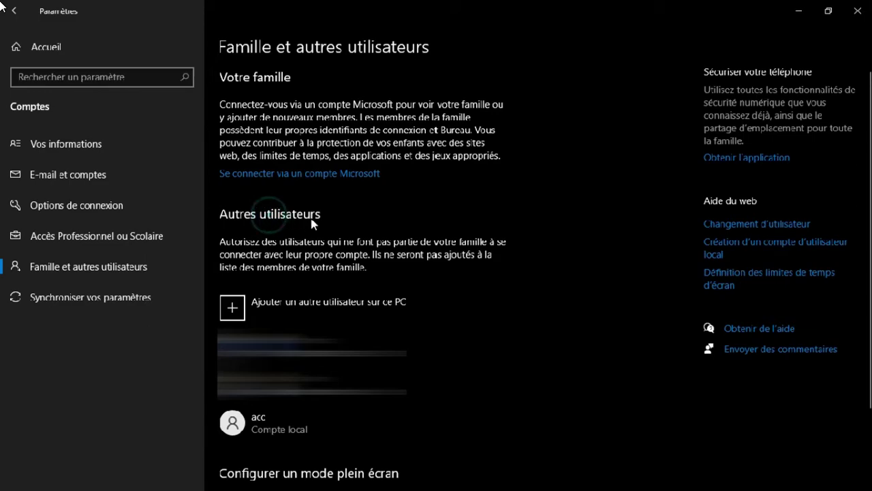
# Choose to add another user to this PC as a local account without a Microsoft account.
pyautogui.click(355, 320)
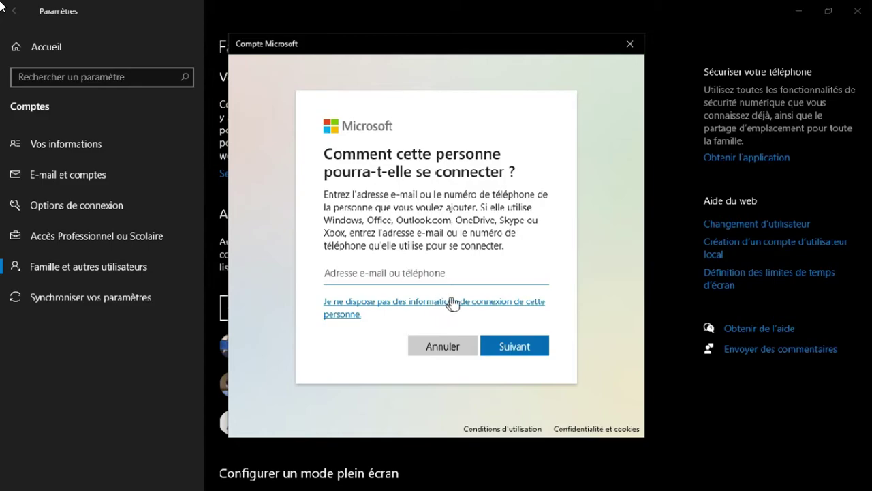
pyautogui.click(509, 310)
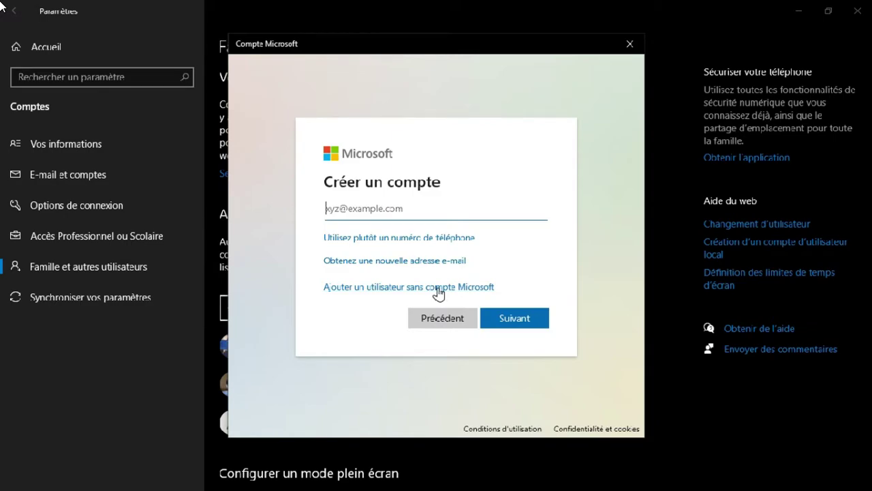
pyautogui.click(438, 289)
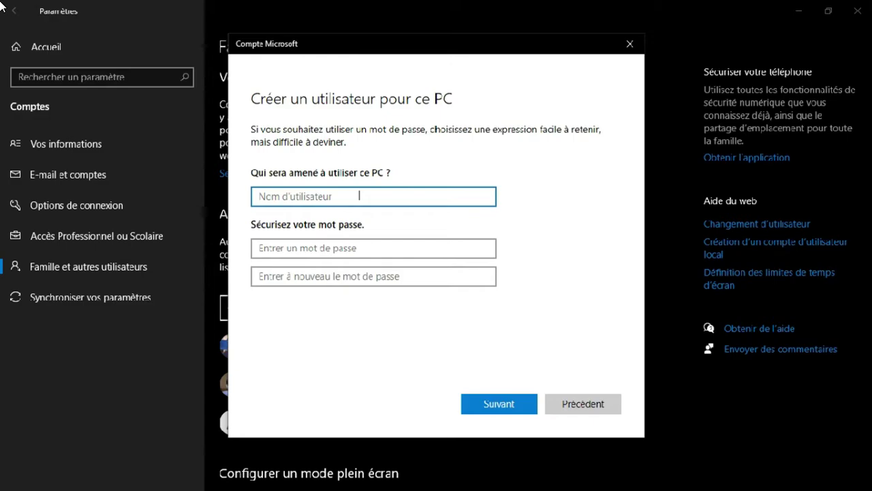
# Enter Test as the new user's name.
pyautogui.write('TE')
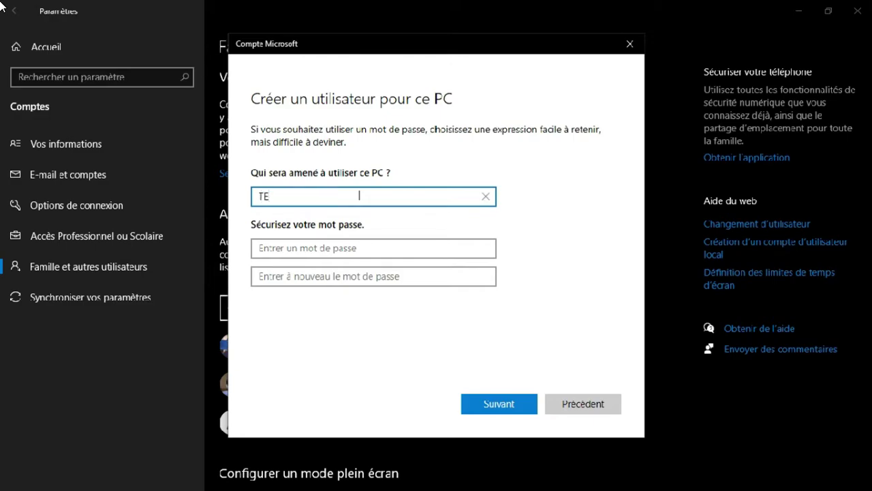
pyautogui.press('BackSpace')
pyautogui.write('est')
# Type the account password and retype it in the confirmation field.
pyautogui.click(342, 253)
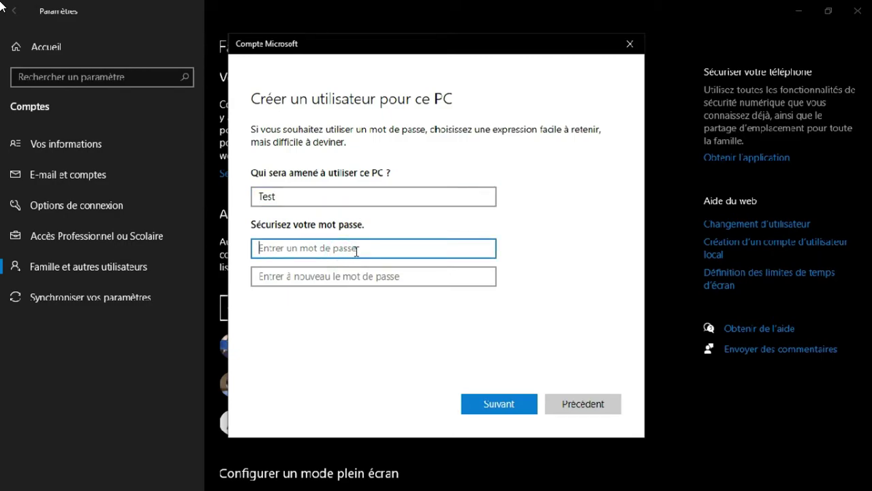
pyautogui.click(351, 271)
pyautogui.click(343, 245)
pyautogui.write('test')
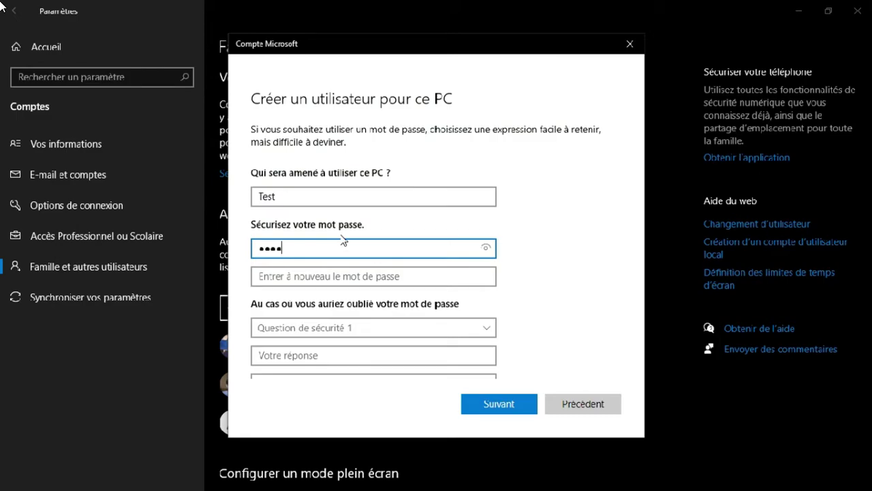
pyautogui.click(345, 279)
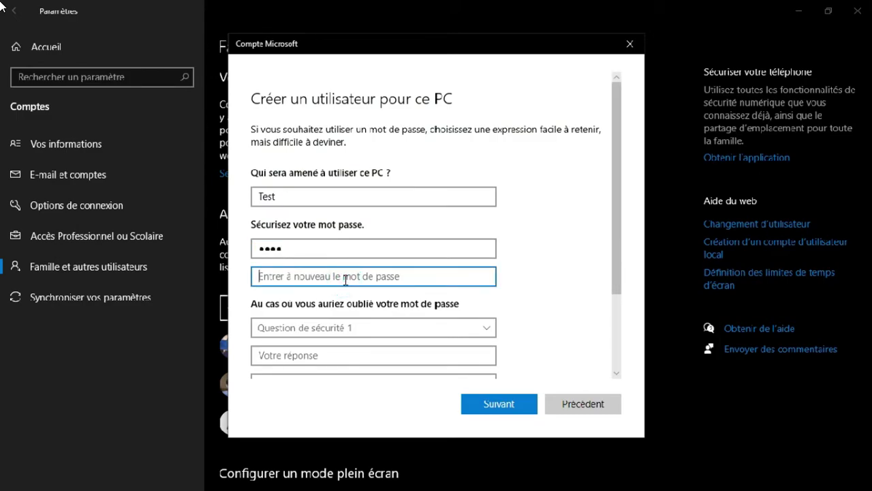
pyautogui.write('test')
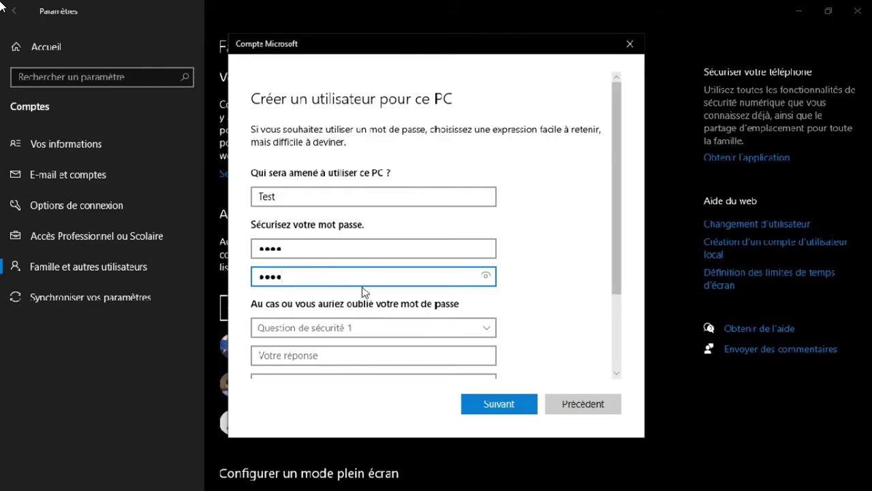
pyautogui.scroll(-1, 351, 291)
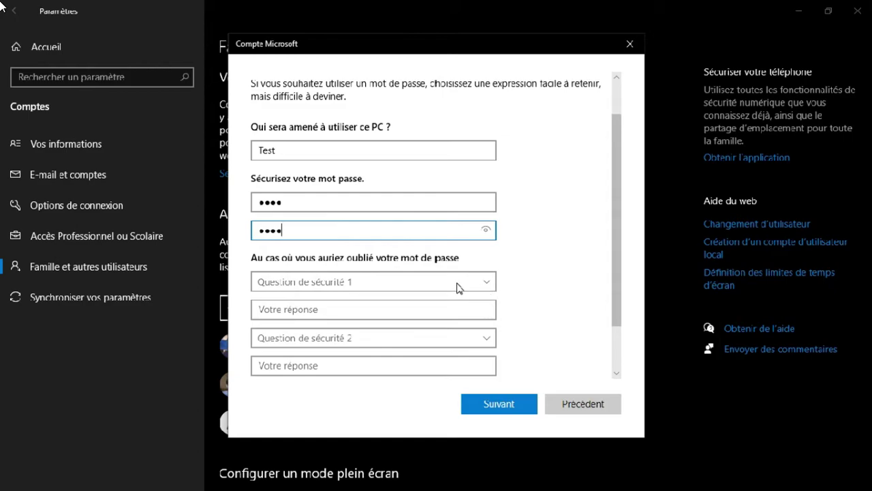
# Pick the pet question as security question 1, answer it, and choose security question 2.
pyautogui.scroll(-1, 462, 283)
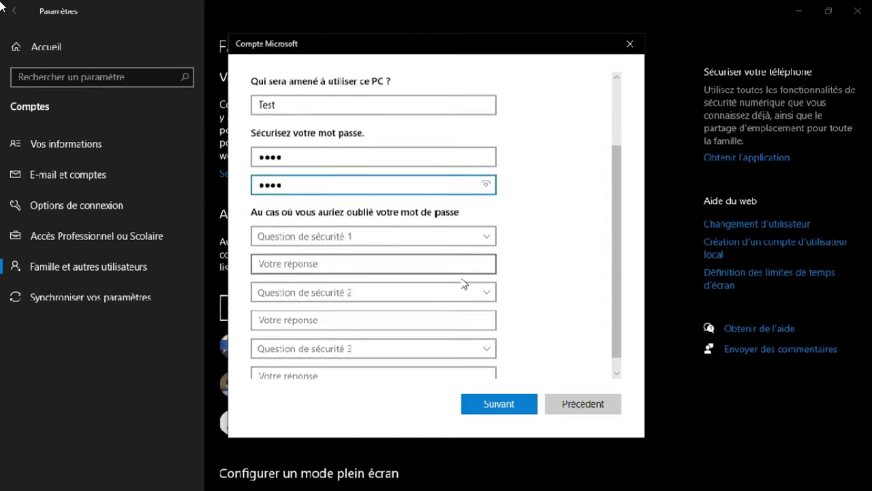
pyautogui.click(429, 238)
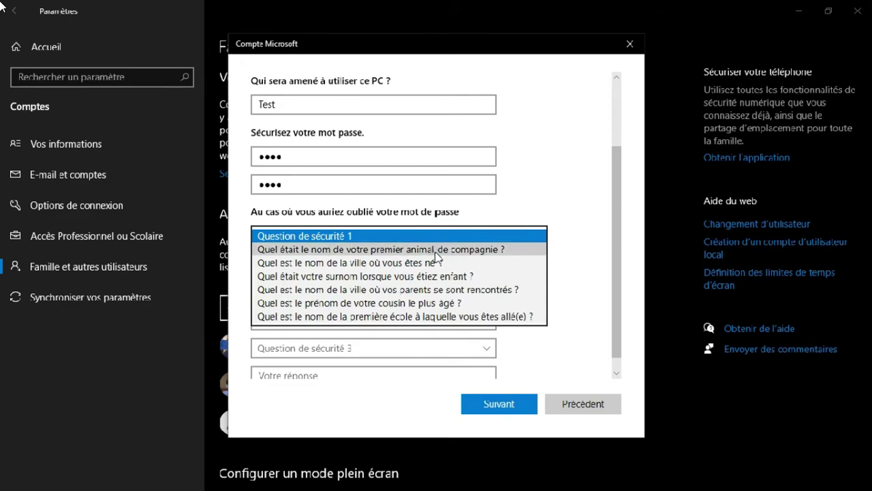
pyautogui.click(436, 251)
pyautogui.click(434, 268)
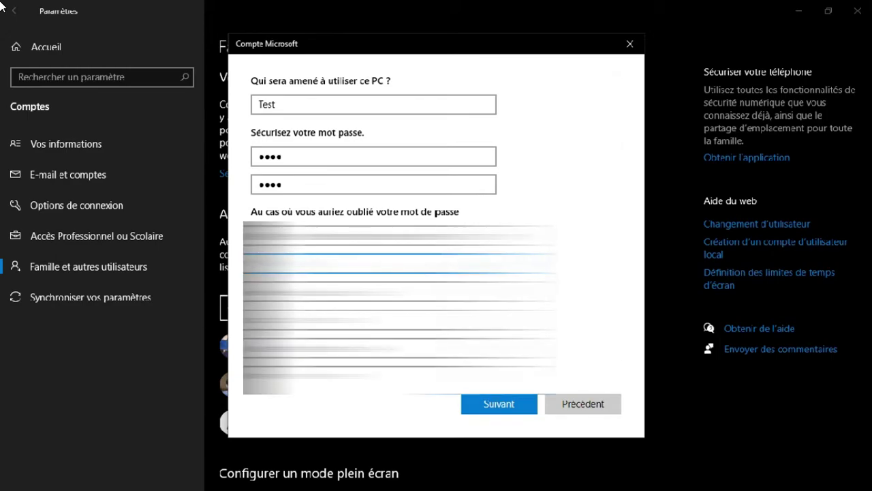
pyautogui.click(373, 292)
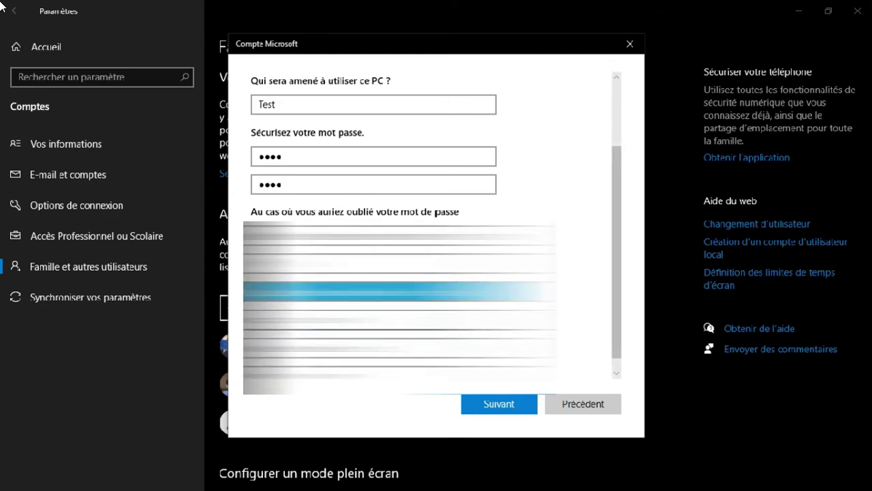
pyautogui.click(400, 291)
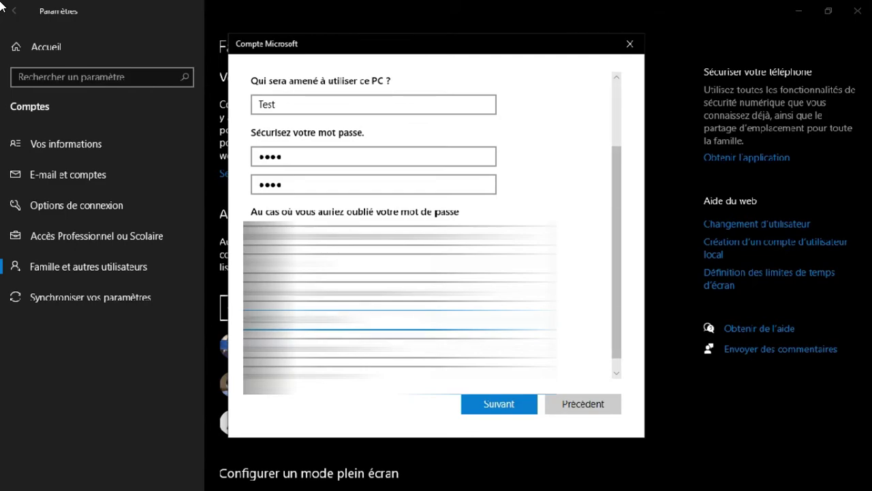
# Pick the third security question and submit the form to create the Test account.
pyautogui.scroll(-1, 432, 228)
pyautogui.click(400, 332)
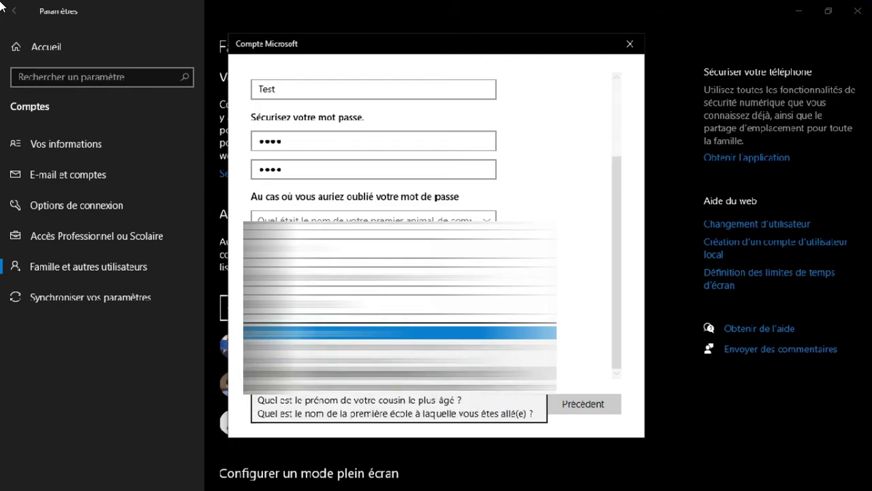
pyautogui.press('Return')
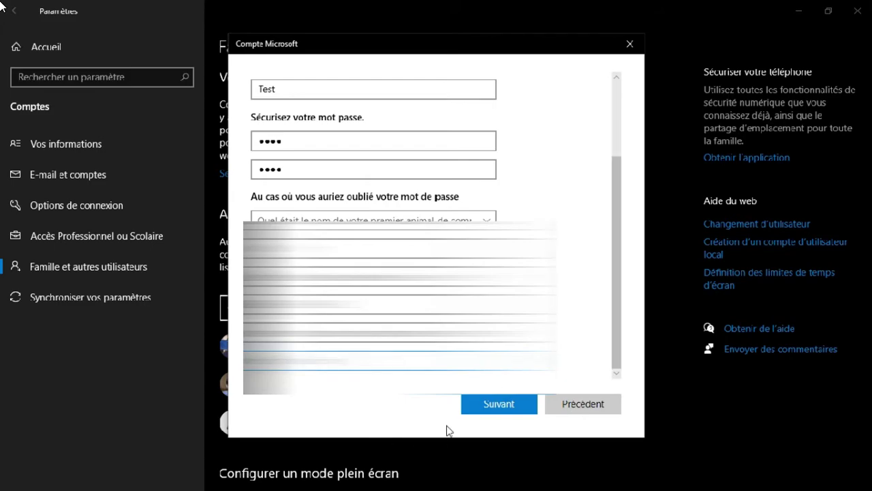
pyautogui.click(479, 408)
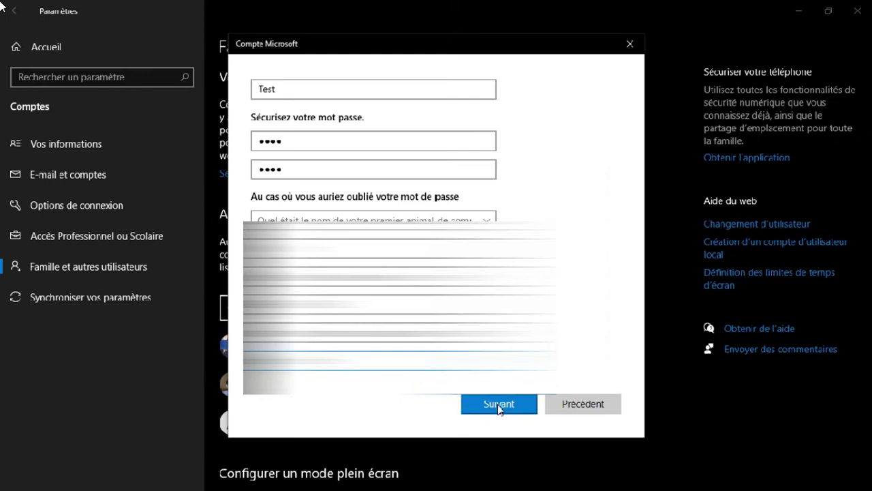
pyautogui.click(498, 406)
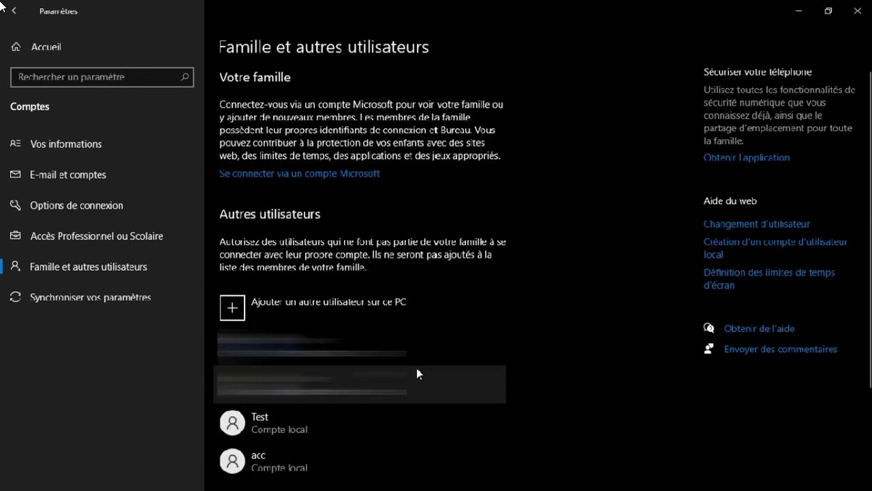
# Scroll to the Test account row and select it to show its options.
pyautogui.scroll(-2, 418, 369)
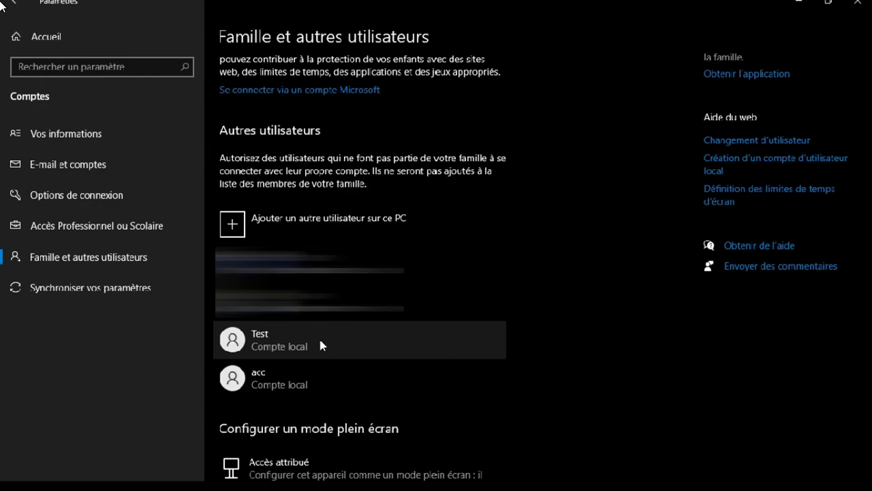
pyautogui.click(320, 342)
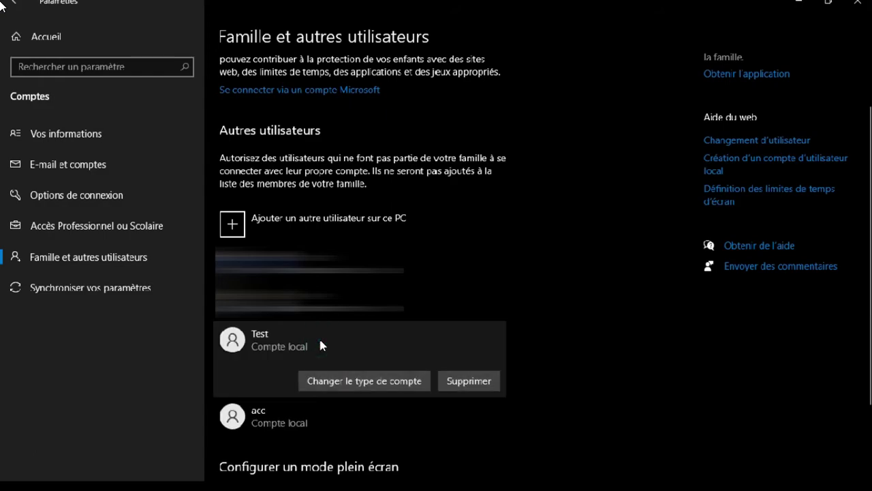
# Change the Test account type to Administrateur.
pyautogui.click(326, 383)
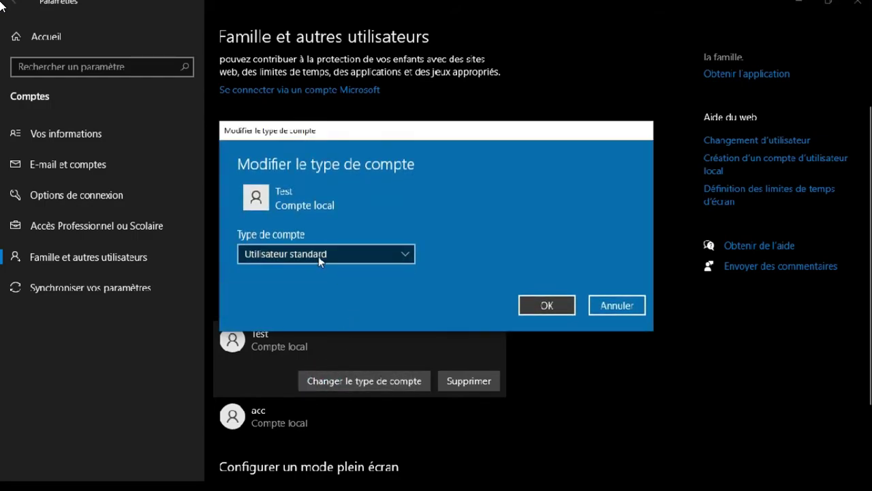
pyautogui.click(318, 256)
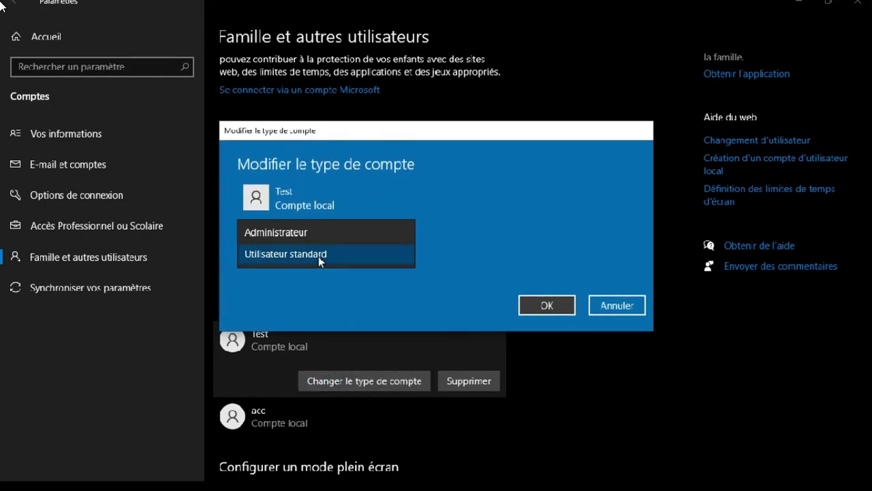
pyautogui.click(316, 240)
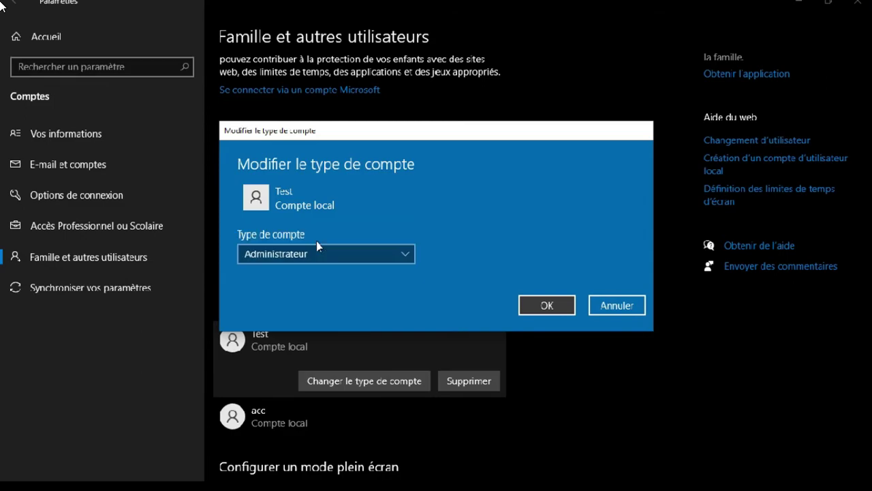
pyautogui.click(547, 306)
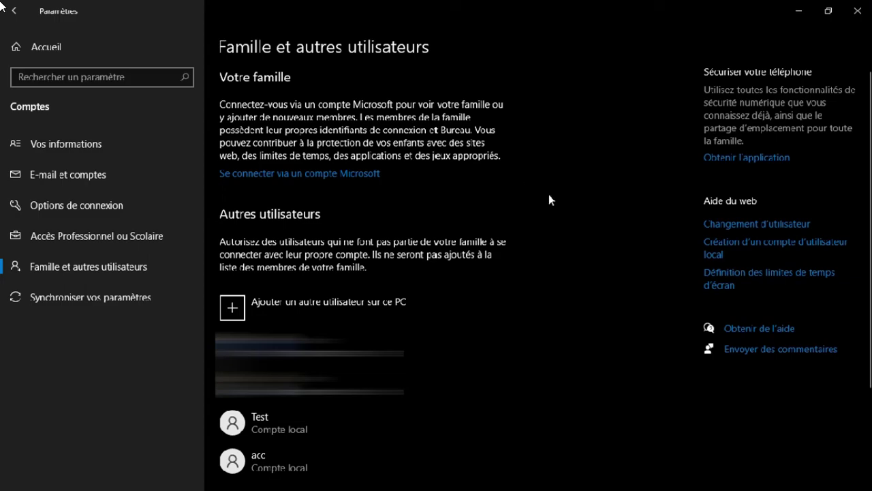
# Delete the Test account and its data, then close Settings.
pyautogui.scroll(-1, 548, 199)
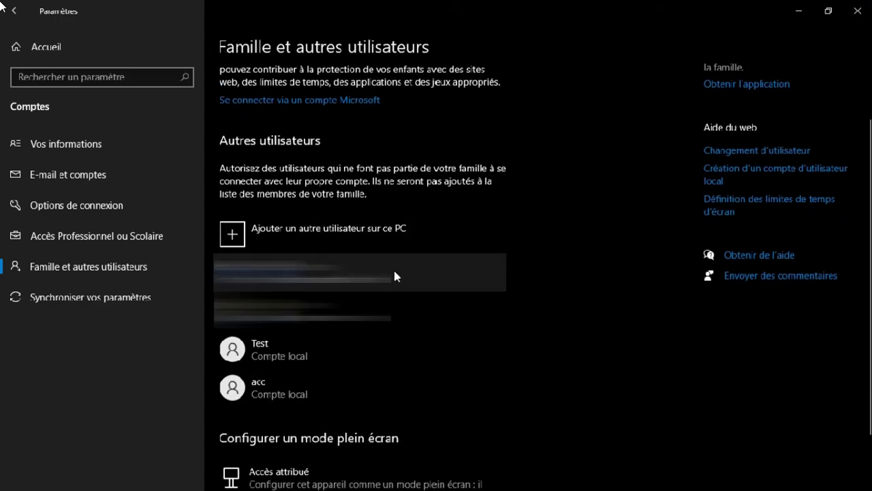
pyautogui.click(364, 348)
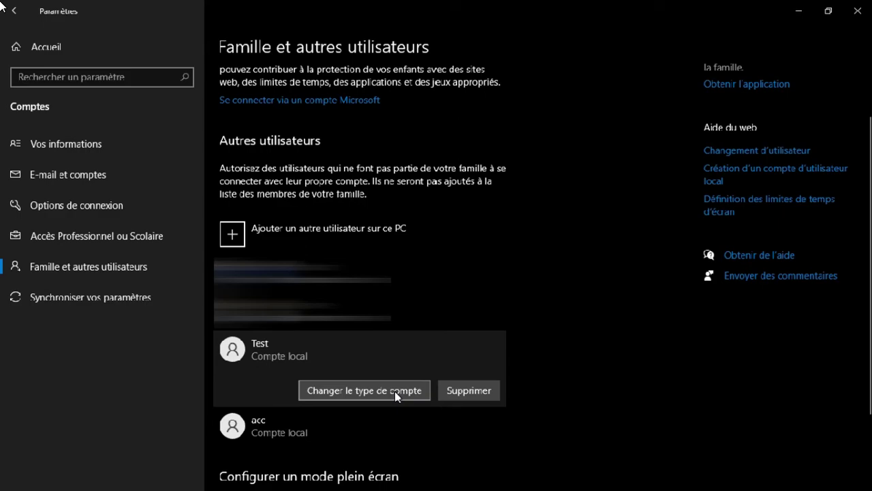
pyautogui.click(468, 389)
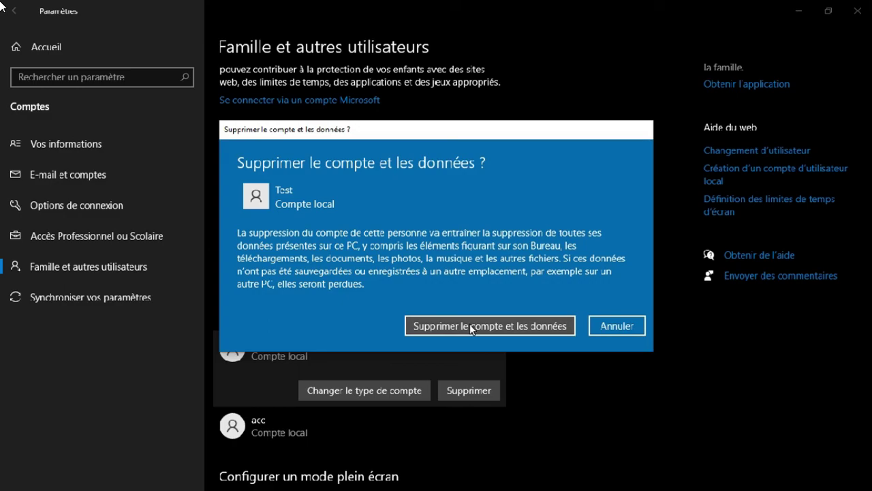
pyautogui.click(470, 327)
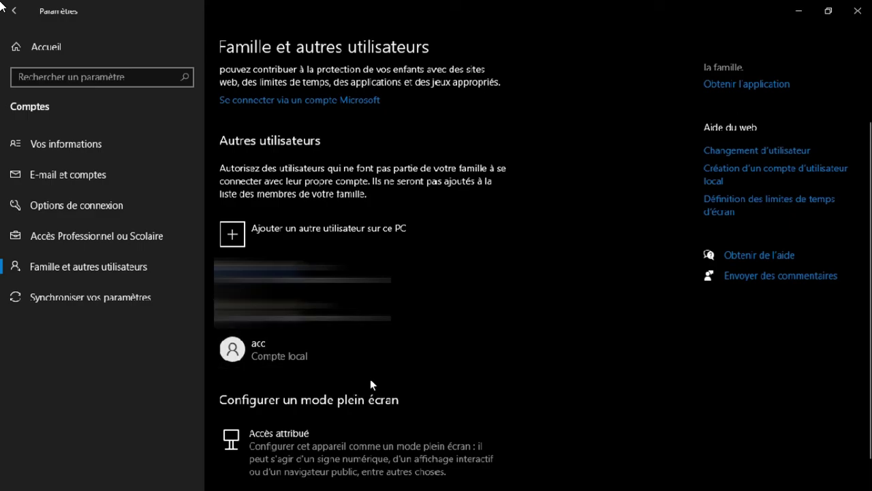
pyautogui.click(858, 11)
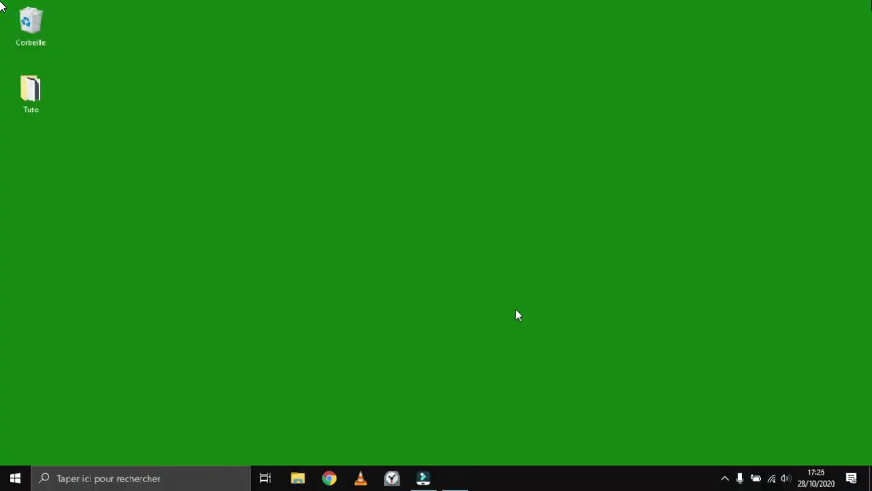